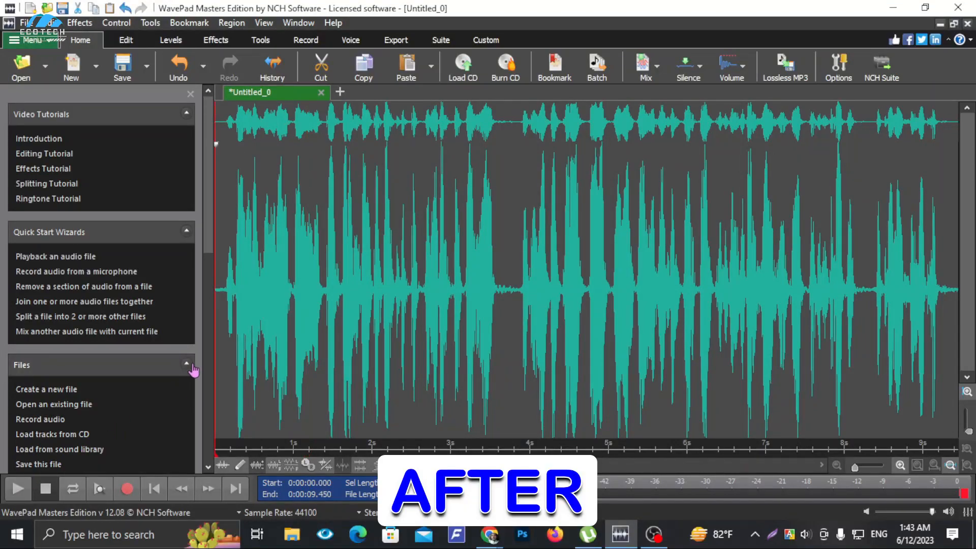
# - Switch to the WavePad window holding the untitled recording and play the recording from its start
pyautogui.press('space')
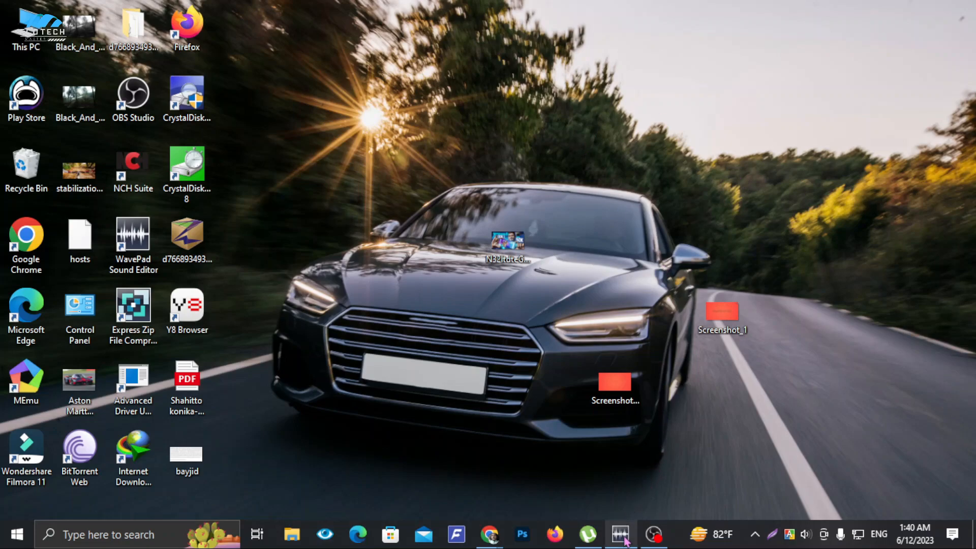
pyautogui.moveTo(627, 542)
pyautogui.click(606, 439)
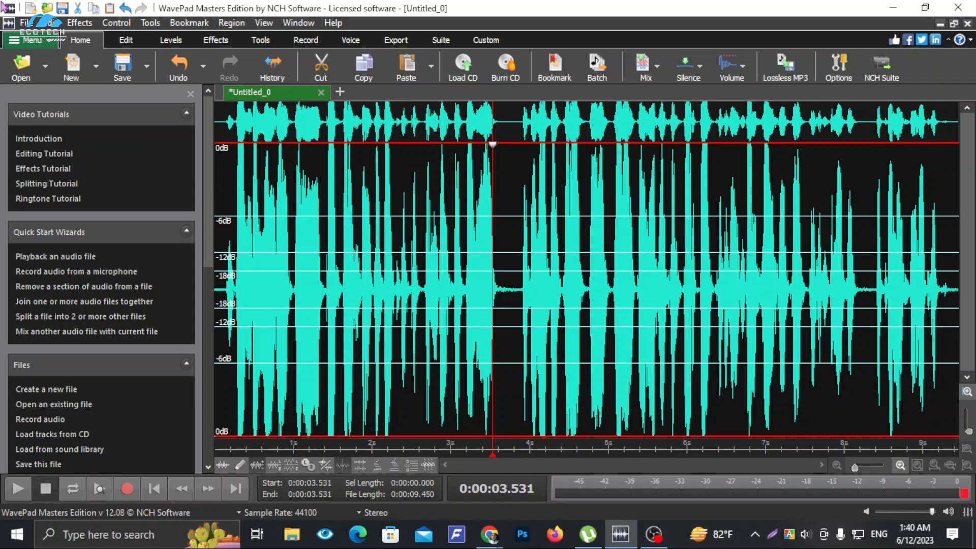
pyautogui.press('Home')
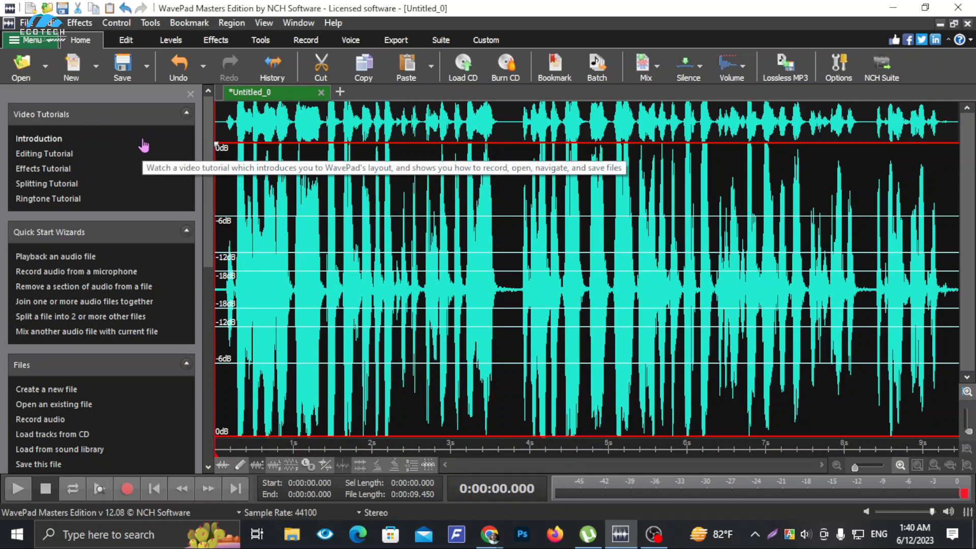
pyautogui.press('space')
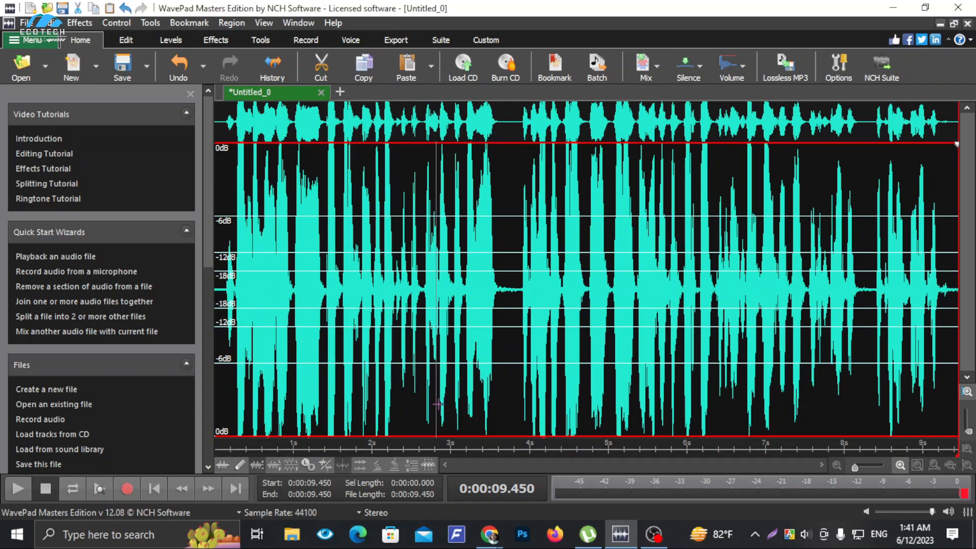
# - Select the silent gap between two spoken passages near the recording's end, from about 8.231 to 8.365 s
pyautogui.scroll(2, 522, 292)
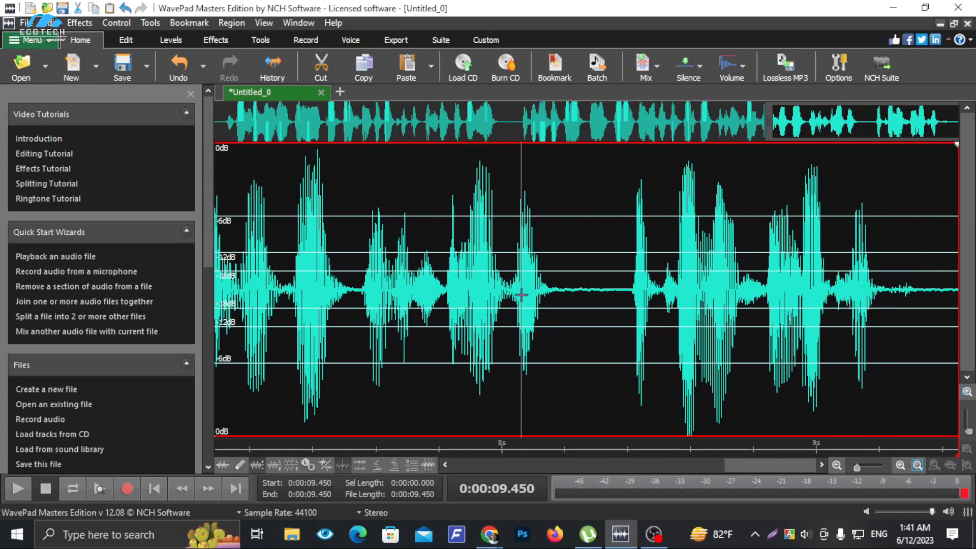
pyautogui.click(393, 305)
pyautogui.press('space')
pyautogui.press('space')
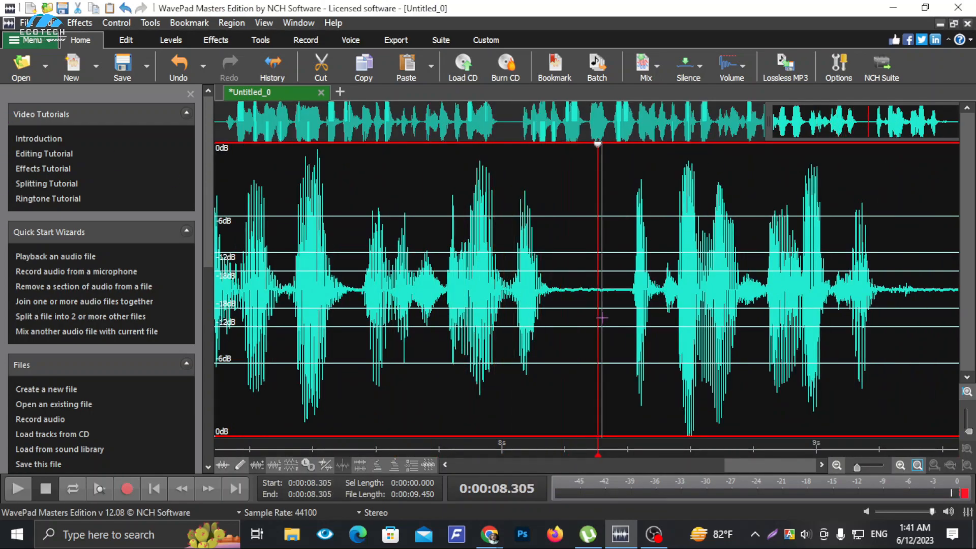
pyautogui.moveTo(575, 311); pyautogui.dragTo(618, 311)
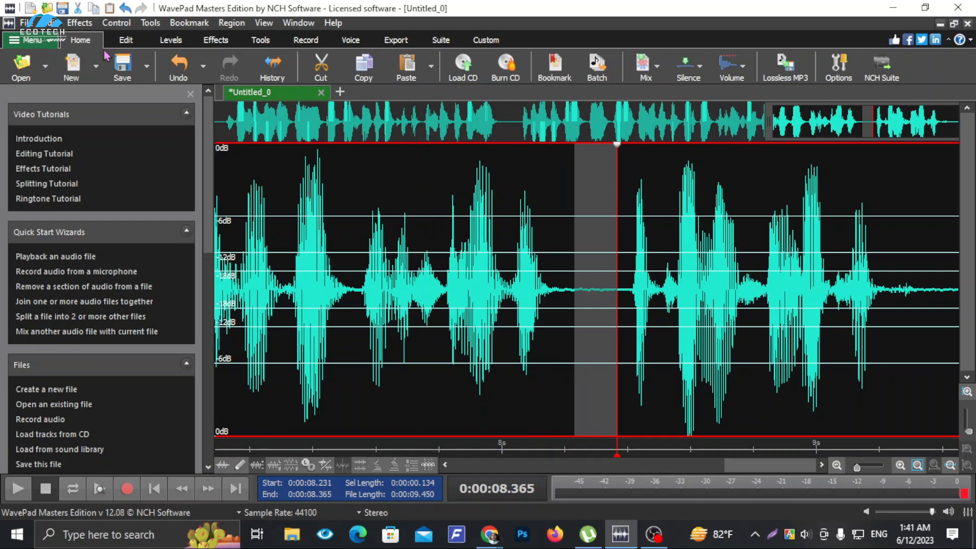
# - Grab a noise sample from the selected silent area for spectral subtraction and clear the selection
pyautogui.click(78, 26)
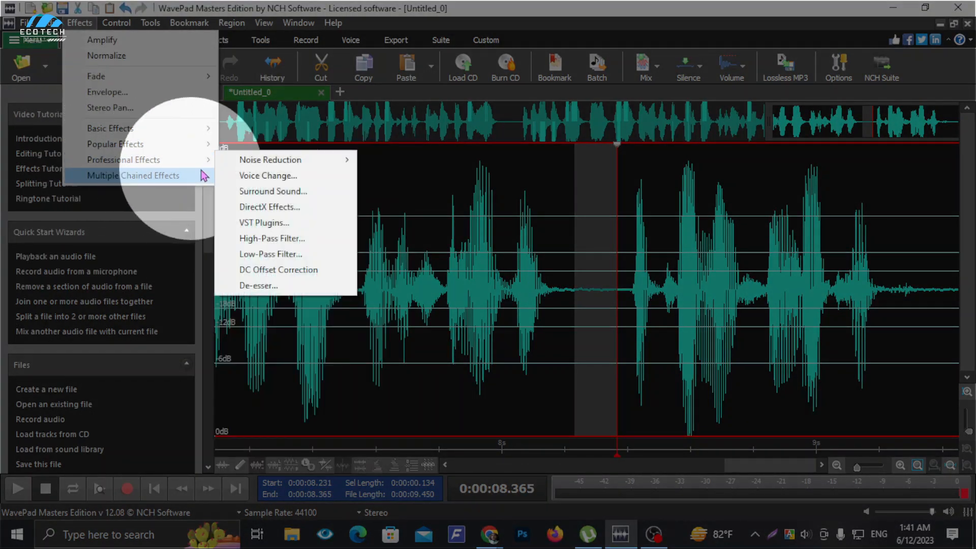
pyautogui.moveTo(266, 161)
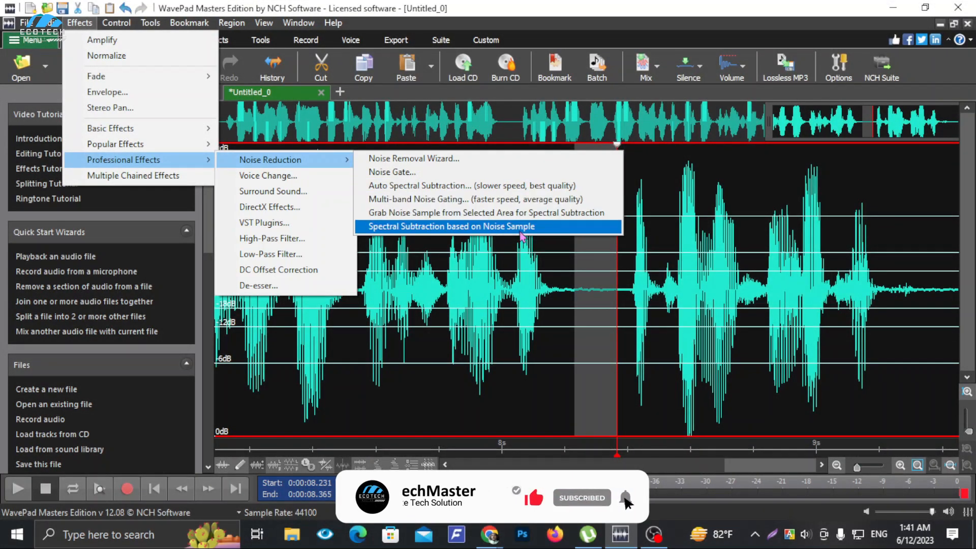
pyautogui.click(588, 216)
pyautogui.click(458, 277)
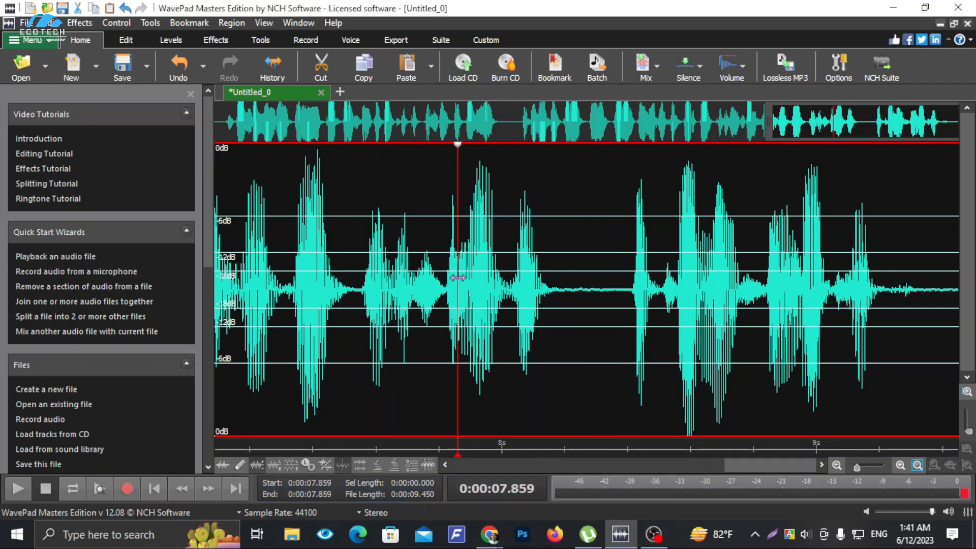
# - Apply the noise reduction effect Spectral Subtraction based on Noise Sample to the whole recording
pyautogui.scroll(-5, 457, 277)
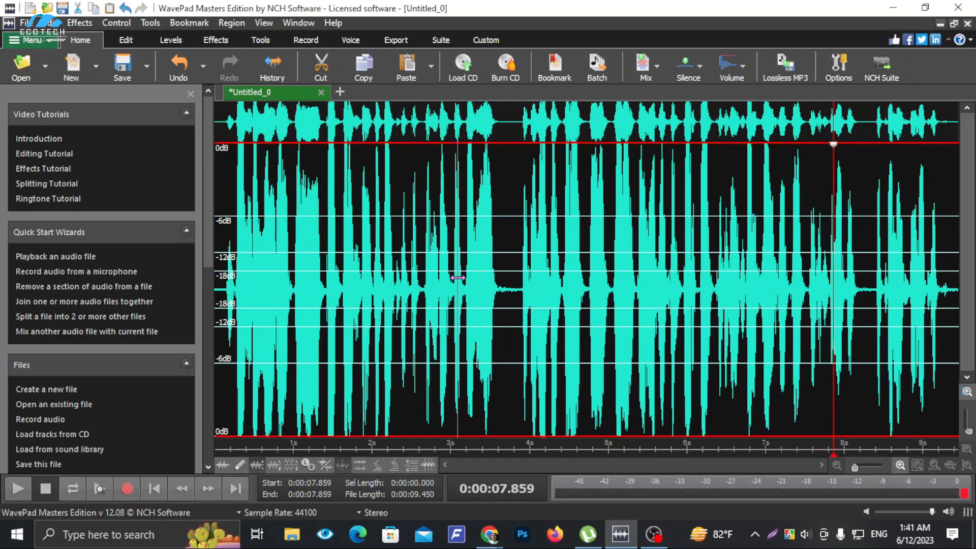
pyautogui.click(92, 25)
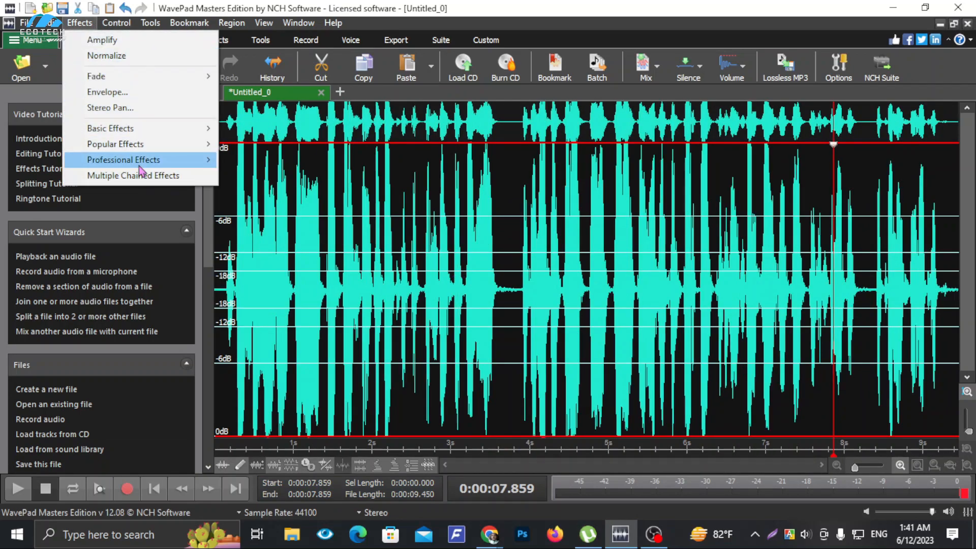
pyautogui.moveTo(144, 149)
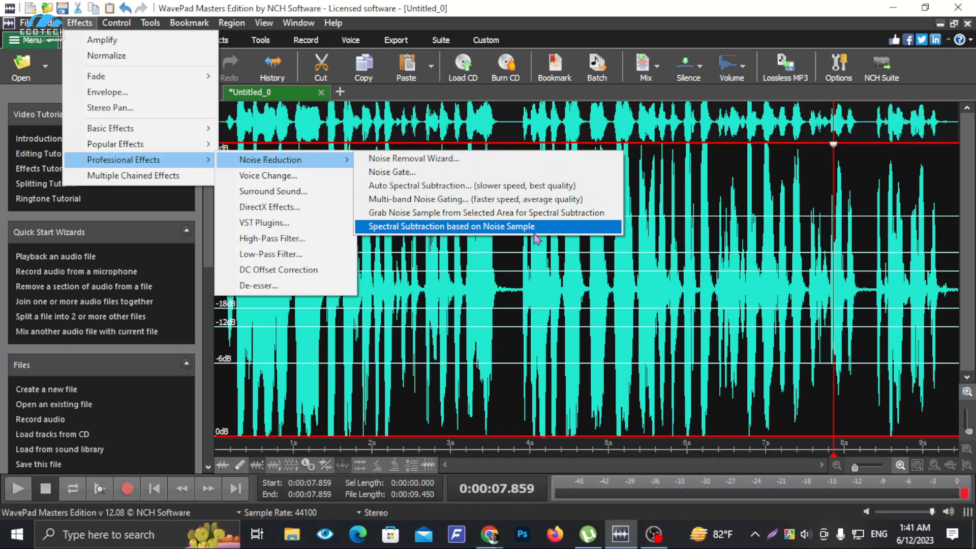
pyautogui.click(505, 230)
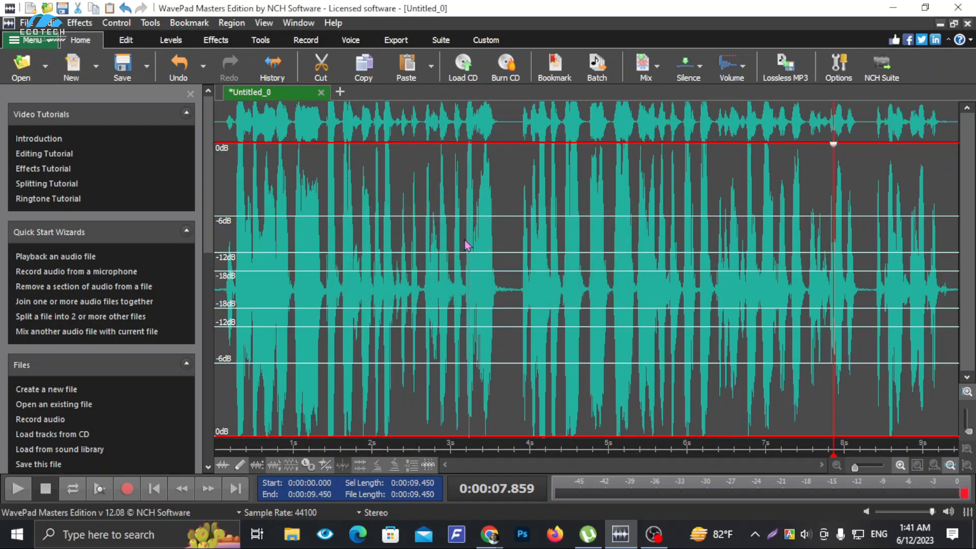
# - Clear the selection and listen to the first second of the noise-reduced recording
pyautogui.click(458, 241)
pyautogui.press('Home')
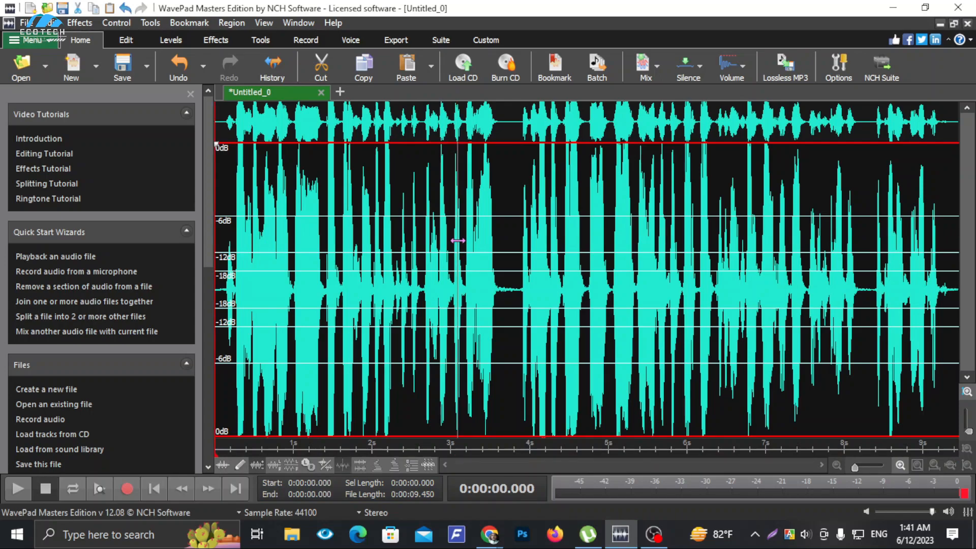
pyautogui.press('space')
pyautogui.press('space')
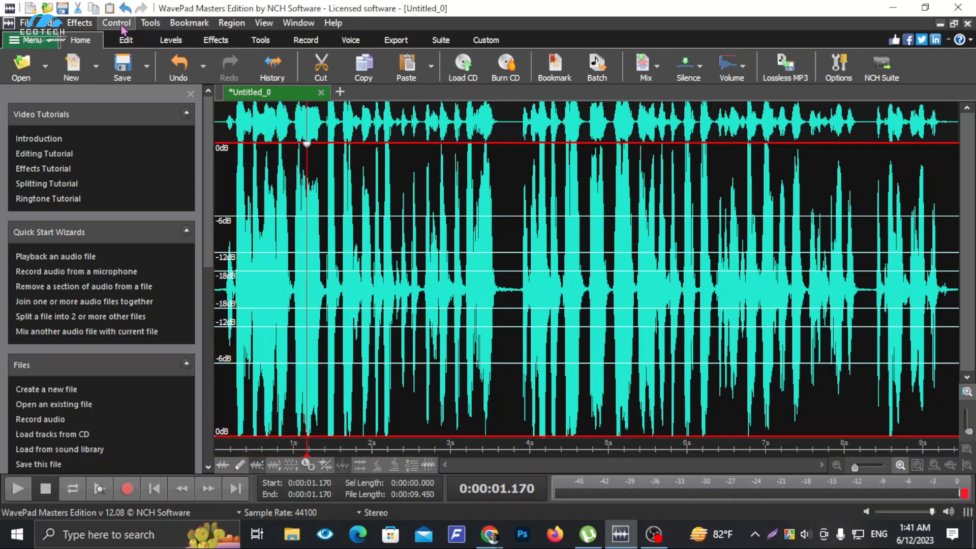
pyautogui.click(80, 23)
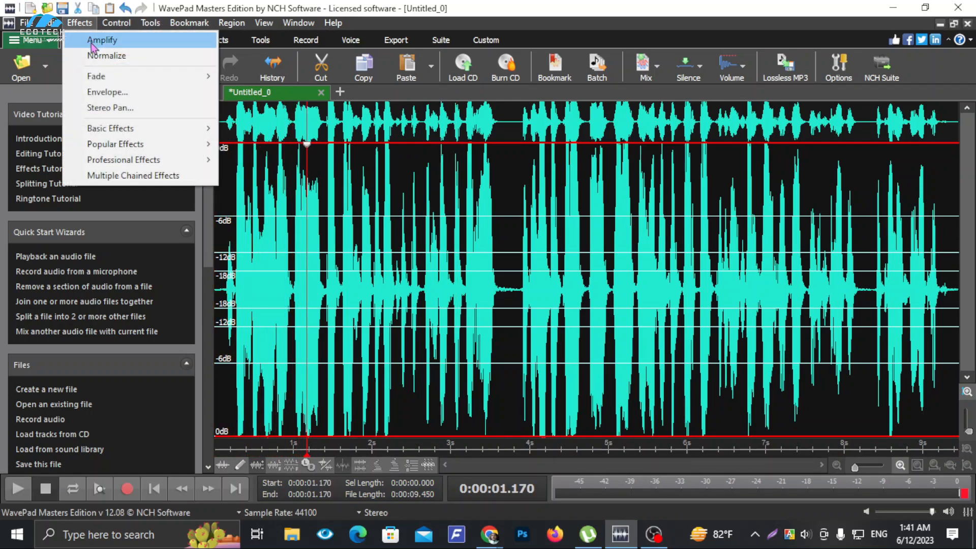
pyautogui.click(91, 43)
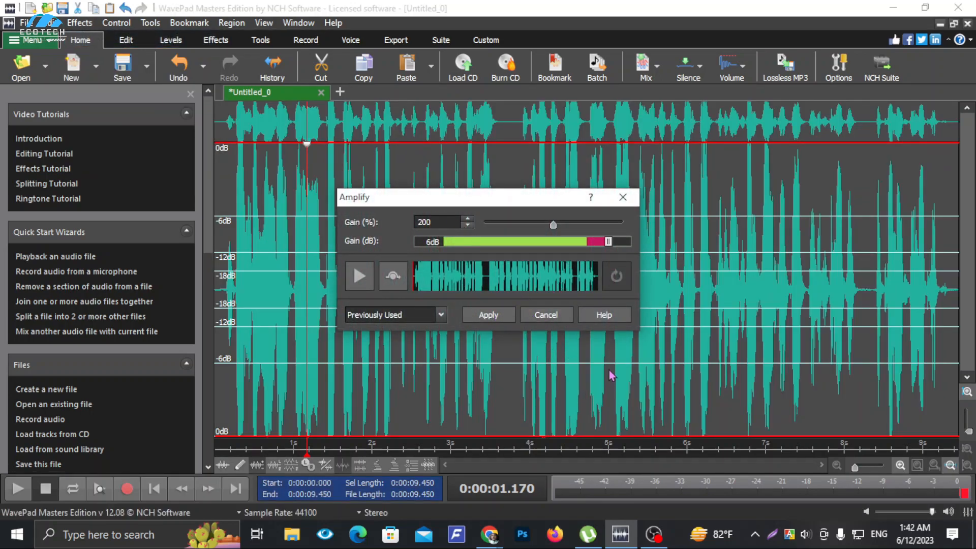
pyautogui.click(556, 315)
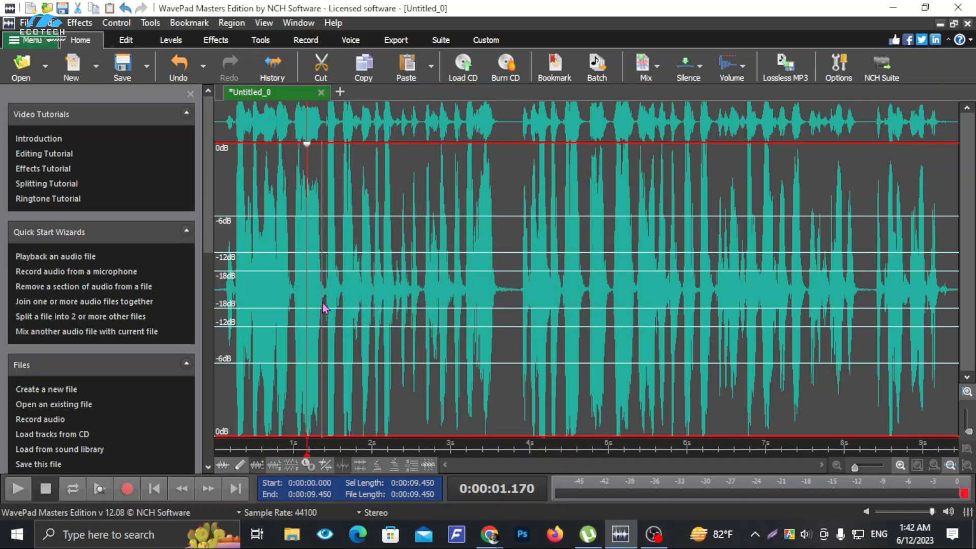
# - Open the Equalizer effect for the whole recording and preview the existing visual curve
pyautogui.click(79, 25)
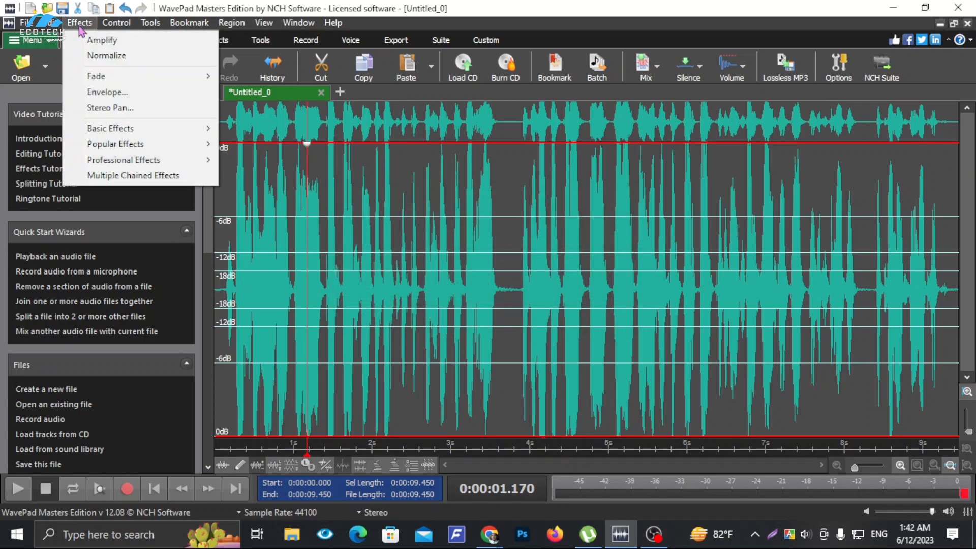
pyautogui.moveTo(109, 166)
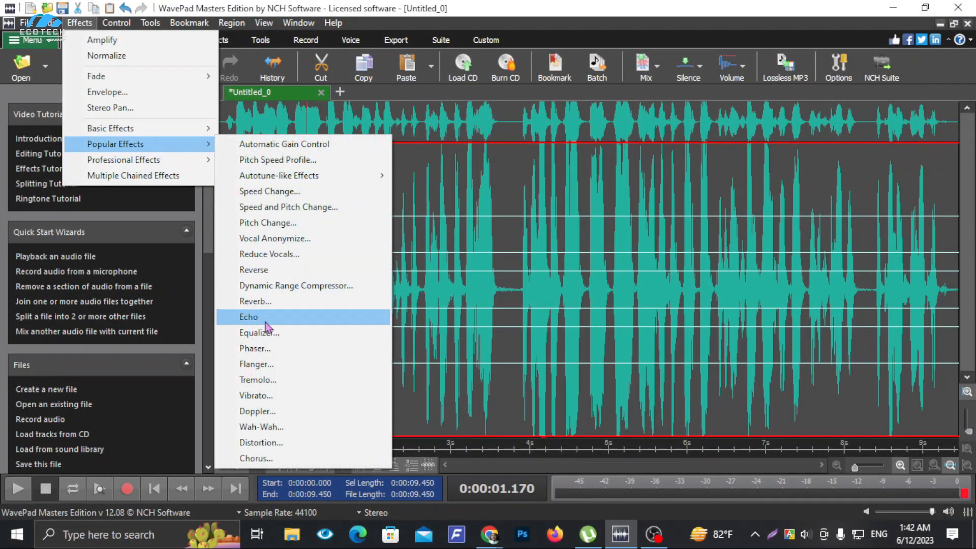
pyautogui.click(257, 334)
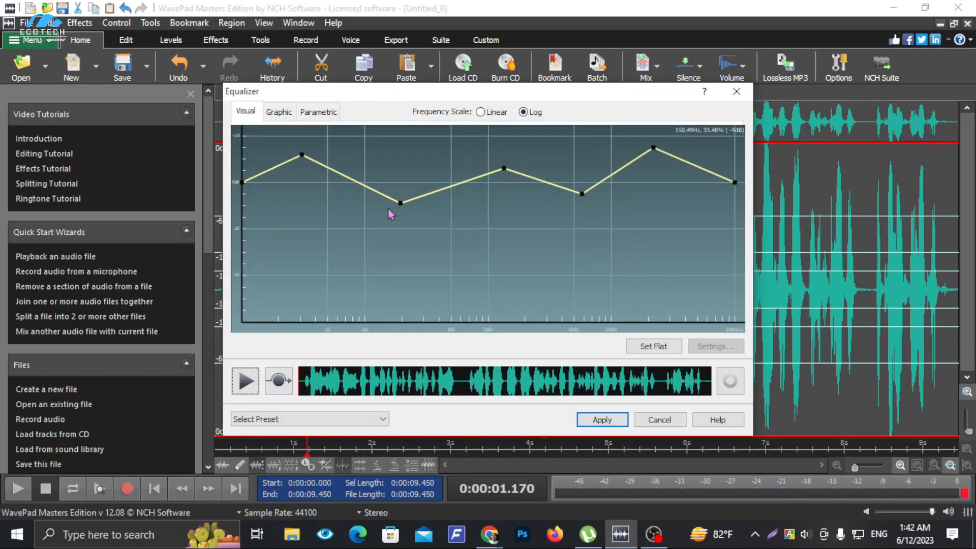
pyautogui.click(249, 384)
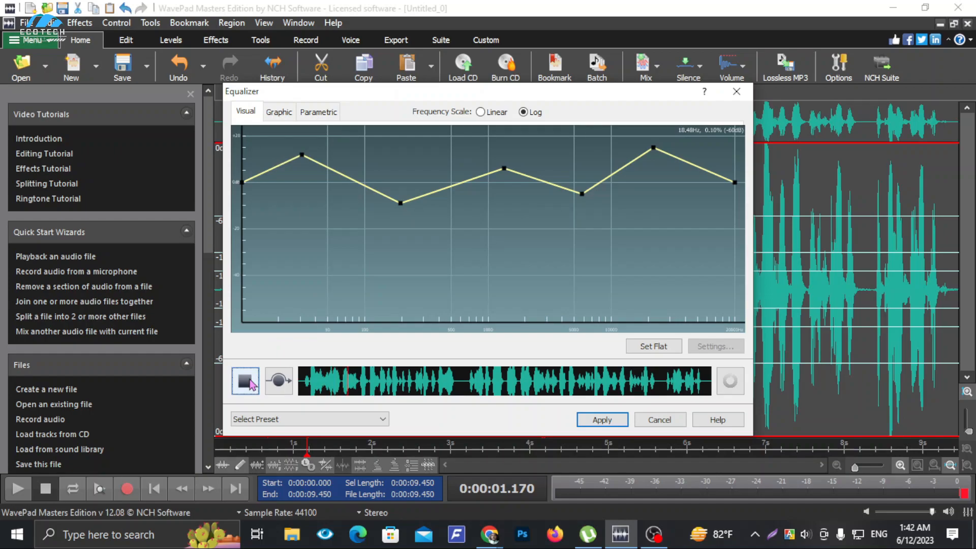
pyautogui.click(250, 382)
# - Adjust the equalizer curve's low-frequency point near 27 Hz to about +10 dB and nudge the high-frequency peak slightly higher in frequency
pyautogui.moveTo(302, 156); pyautogui.dragTo(299, 219)
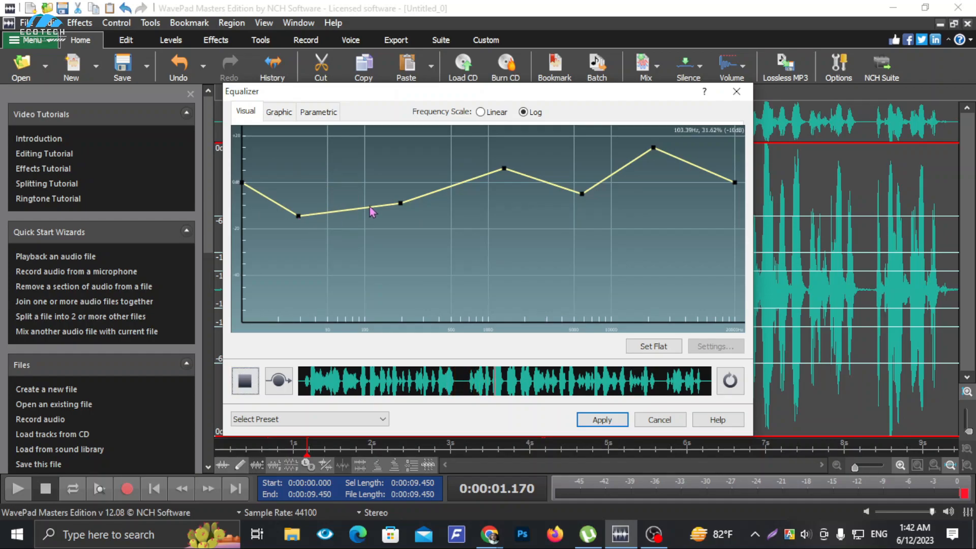
pyautogui.moveTo(300, 223); pyautogui.dragTo(300, 165)
pyautogui.press('space')
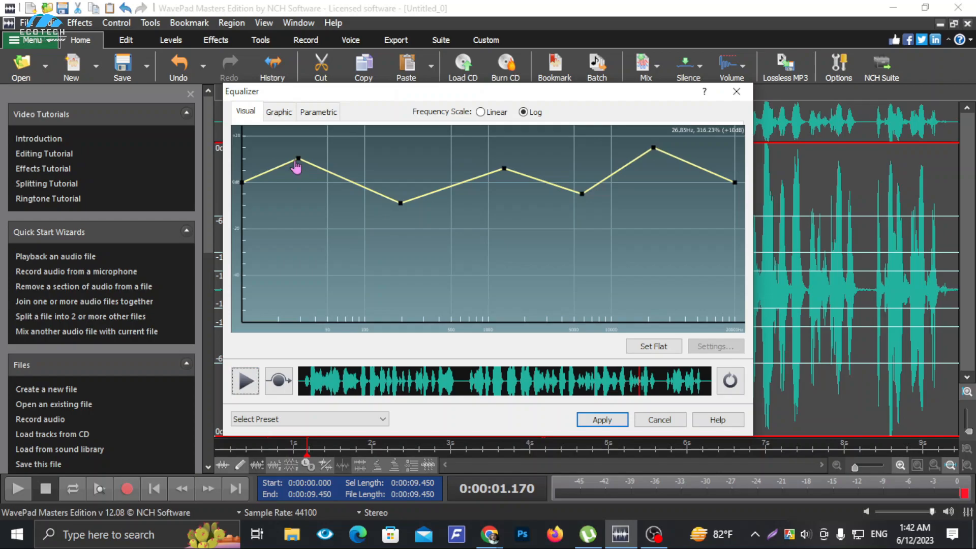
pyautogui.moveTo(299, 161)
pyautogui.mouseDown()
pyautogui.moveTo(300, 196)
pyautogui.moveTo(299, 163)
pyautogui.mouseUp()
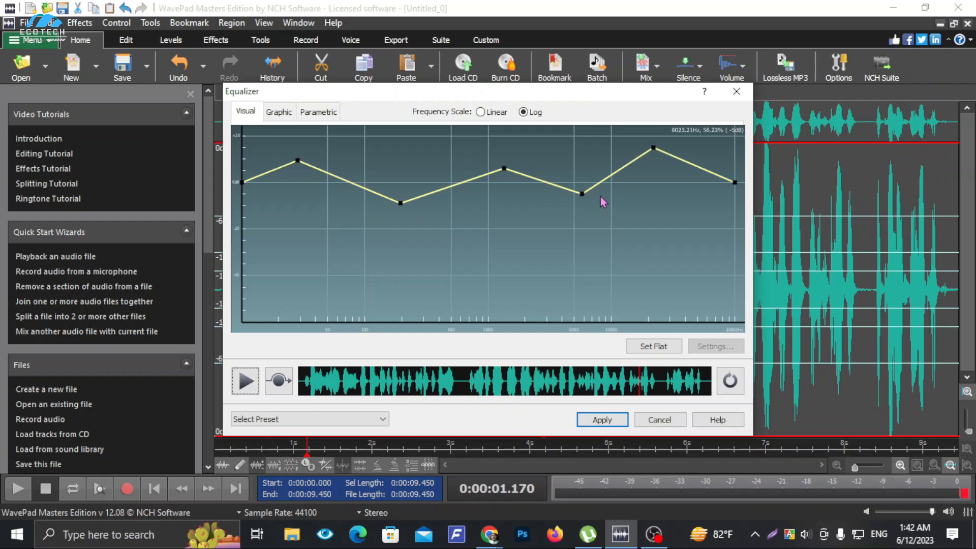
pyautogui.moveTo(655, 154); pyautogui.dragTo(658, 155)
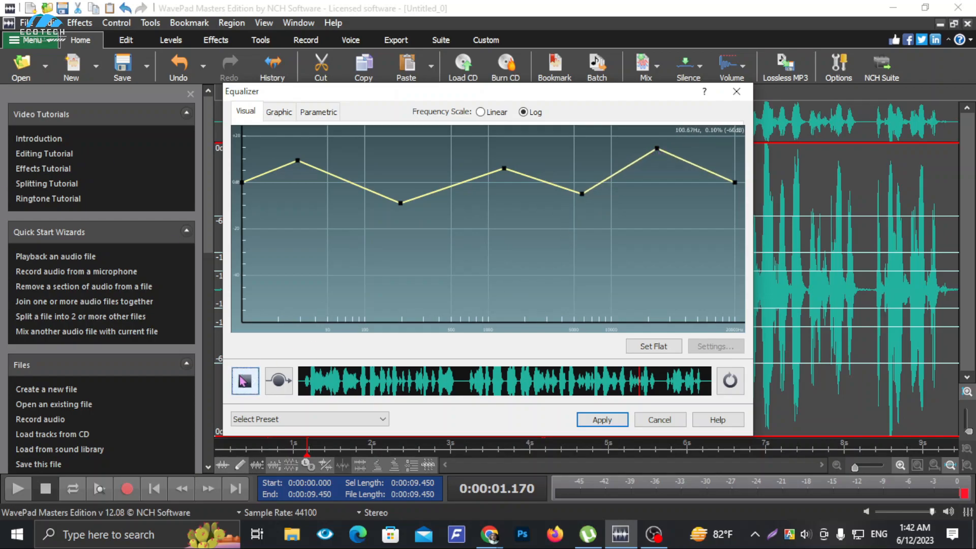
# - Preview the adjusted equalizer curve and look through the Graphic and Parametric modes, returning to Visual
pyautogui.click(244, 380)
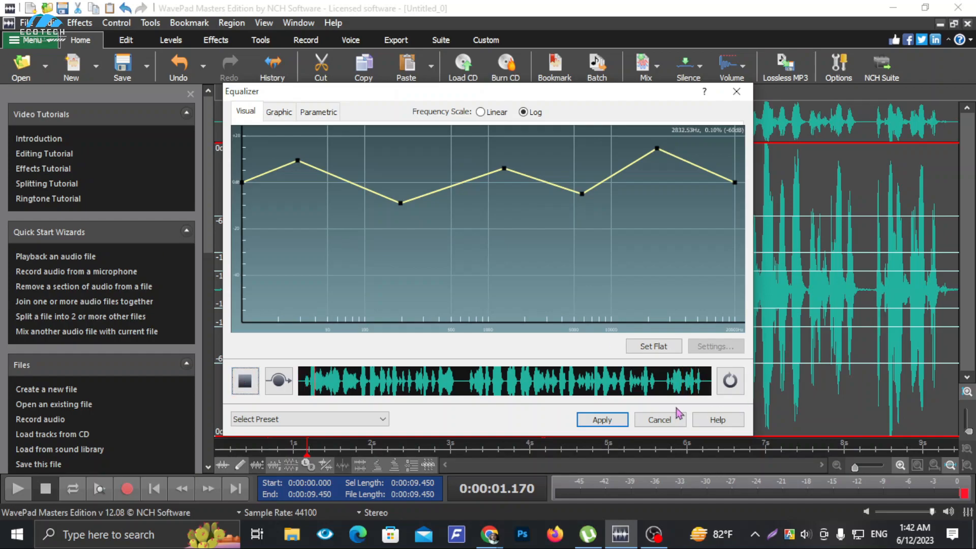
pyautogui.click(246, 382)
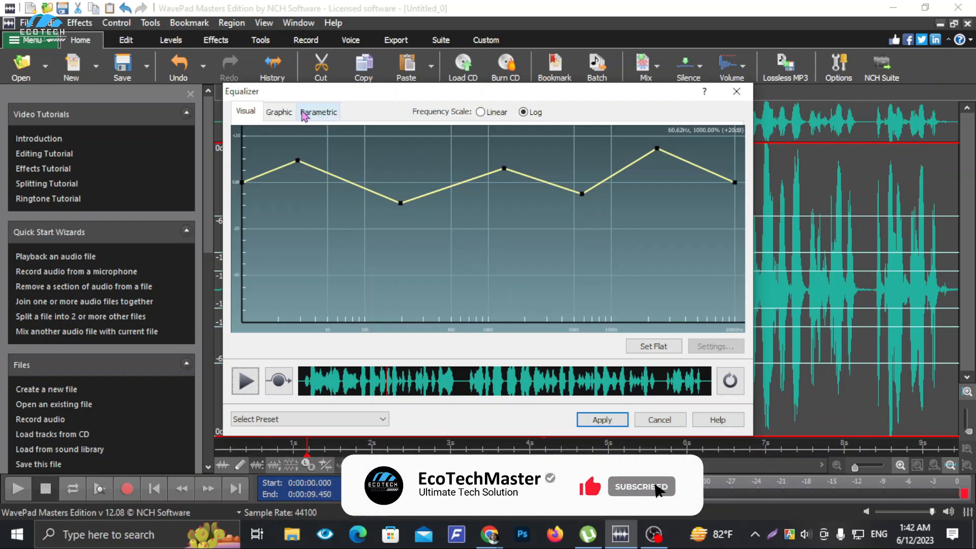
pyautogui.click(279, 112)
pyautogui.click(320, 111)
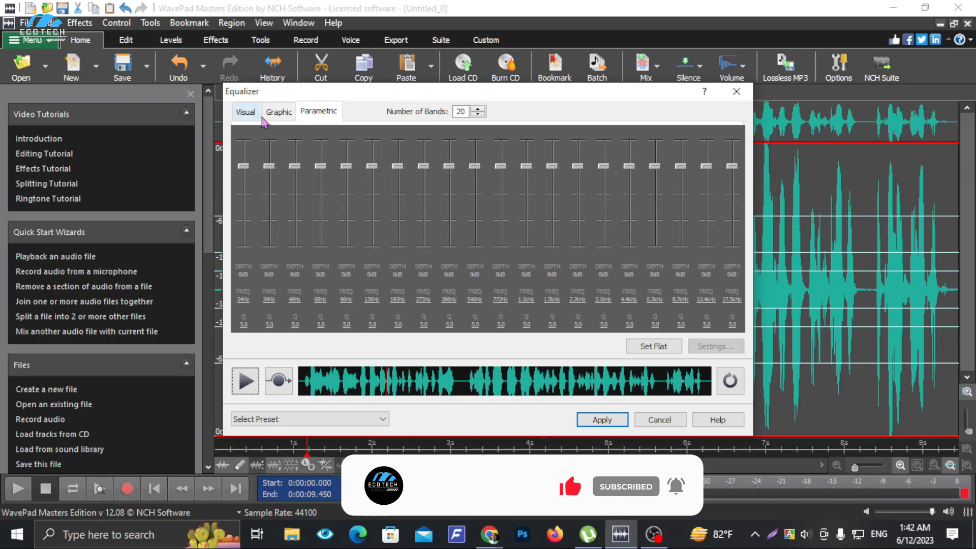
pyautogui.click(247, 112)
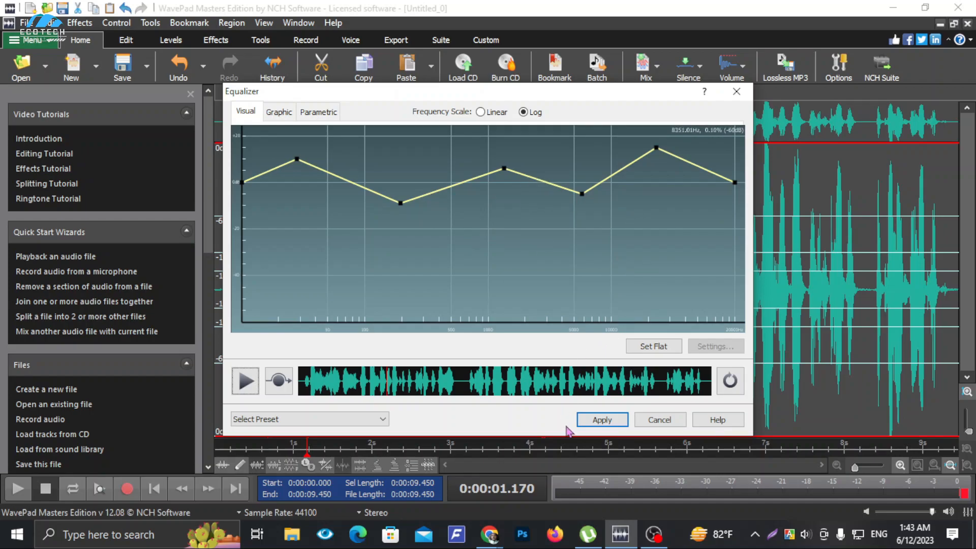
# - Apply the visual equalizer curve to the recording and play the result from the start
pyautogui.click(602, 420)
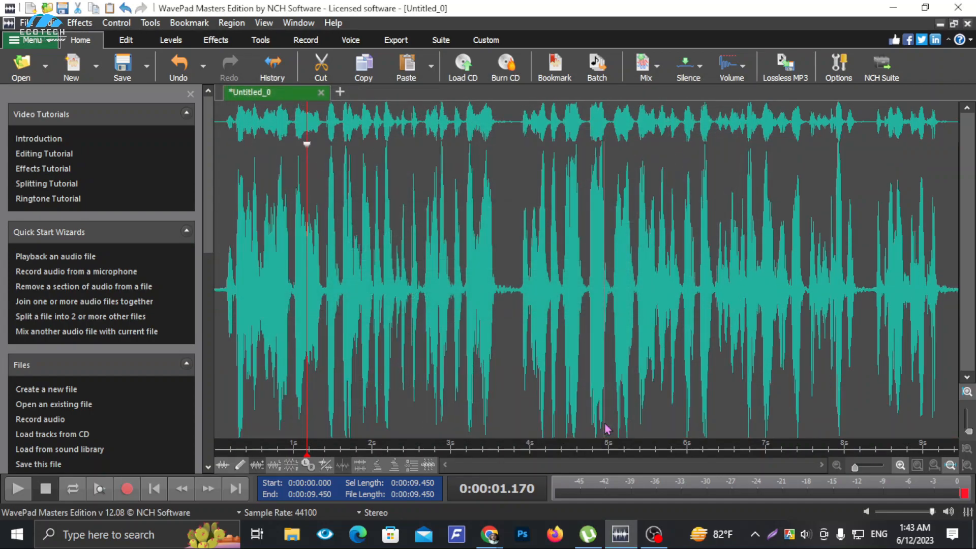
pyautogui.press('Home')
pyautogui.press('space')
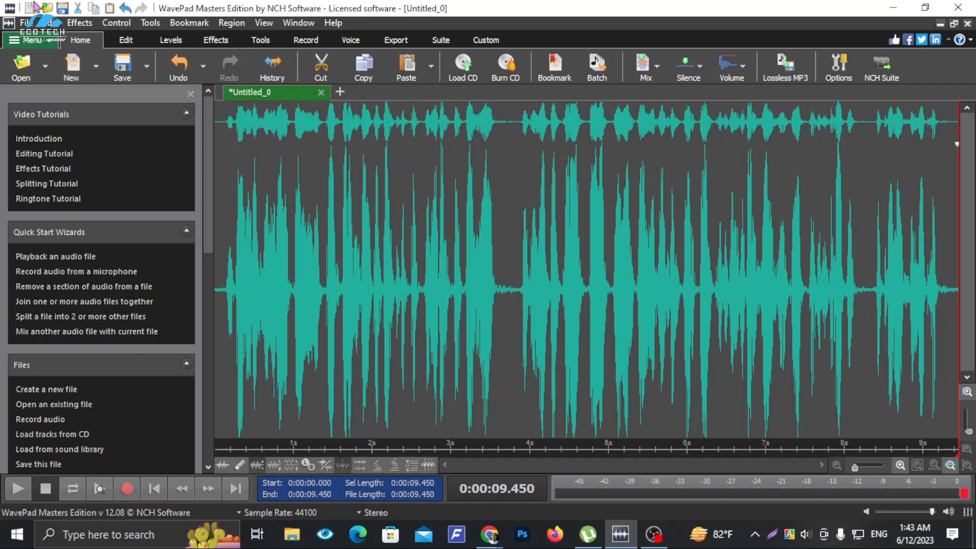
# - Start saving the recording as a new audio file and look through the available formats, keeping Wave (*.wav)
pyautogui.click(23, 23)
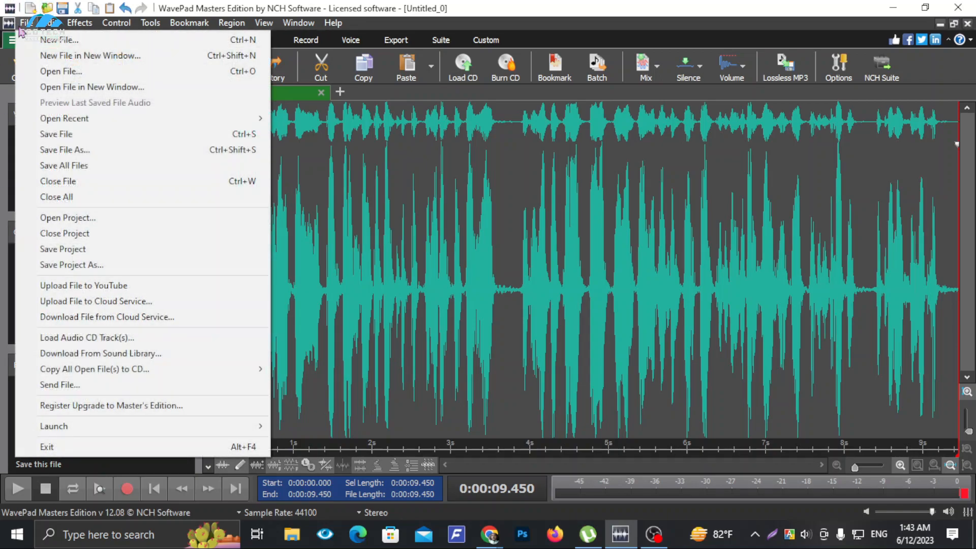
pyautogui.click(66, 151)
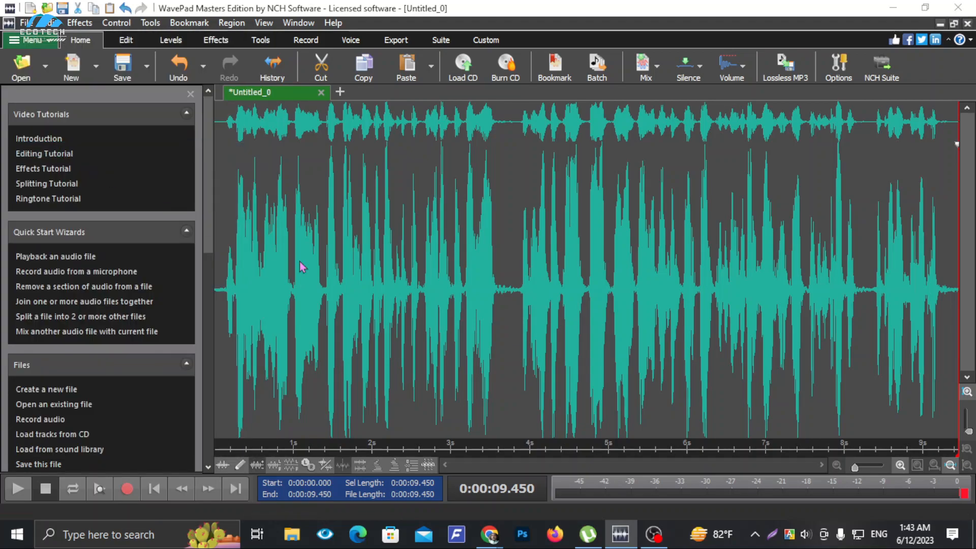
pyautogui.click(113, 288)
pyautogui.click(110, 288)
pyautogui.click(110, 287)
pyautogui.click(165, 288)
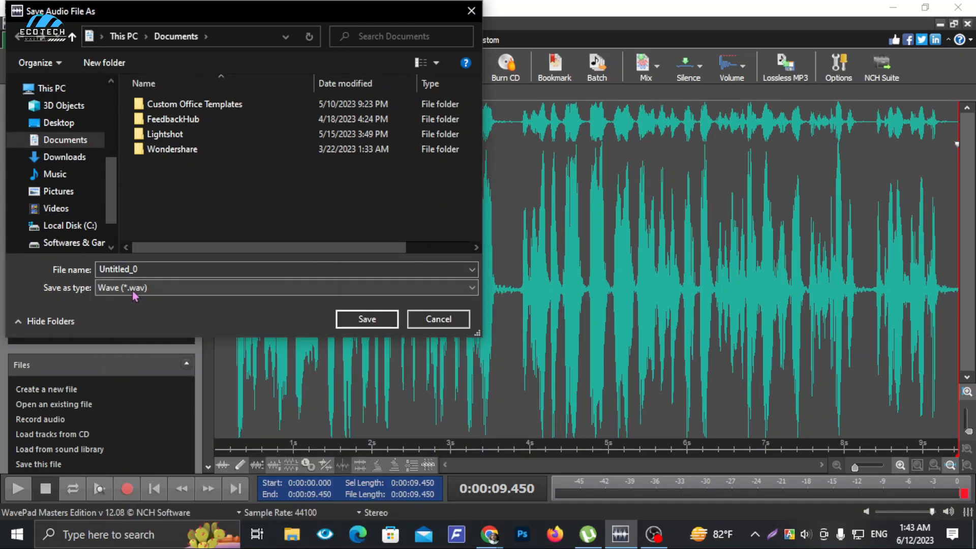
pyautogui.scroll(3, 118, 188)
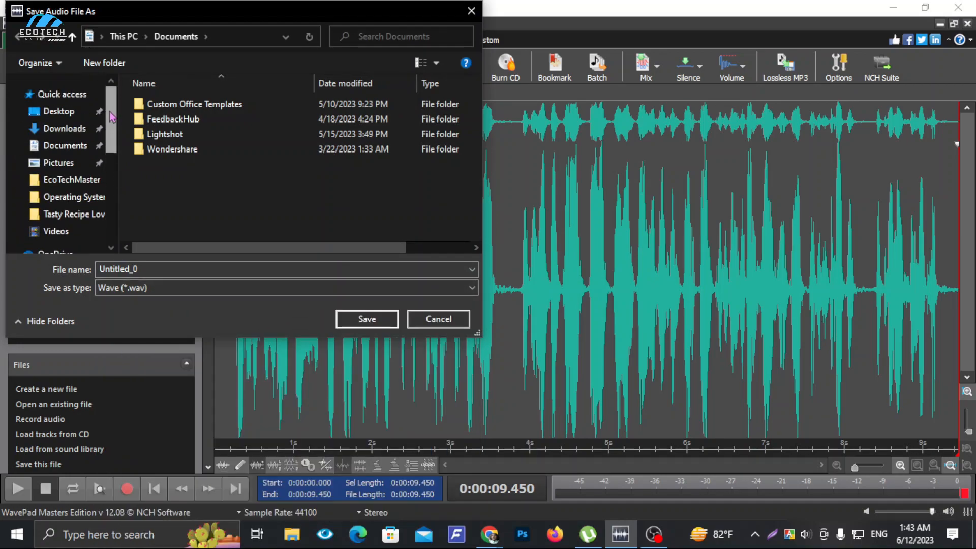
pyautogui.click(134, 291)
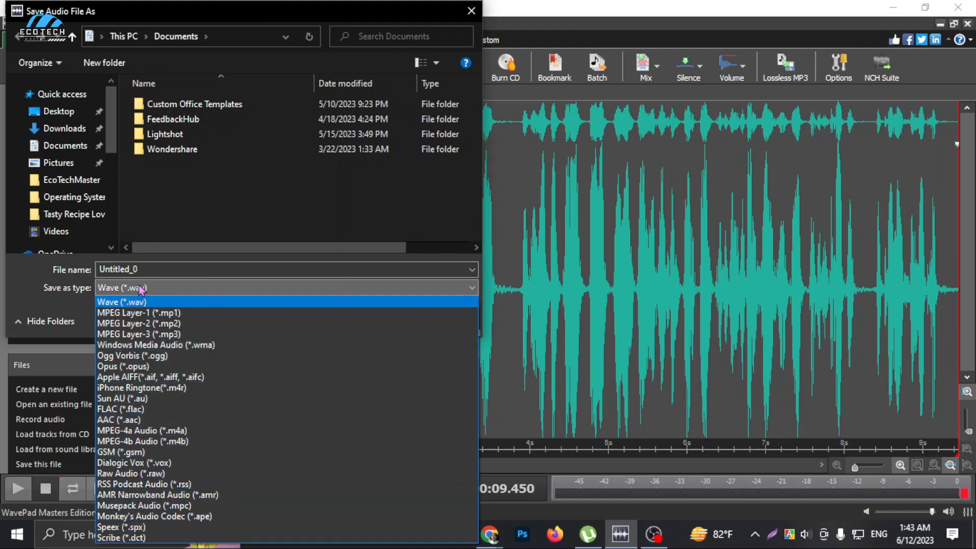
pyautogui.click(83, 297)
# - Save the WAV file to the Desktop as "sample audio" with the default Wave encoder options
pyautogui.click(57, 112)
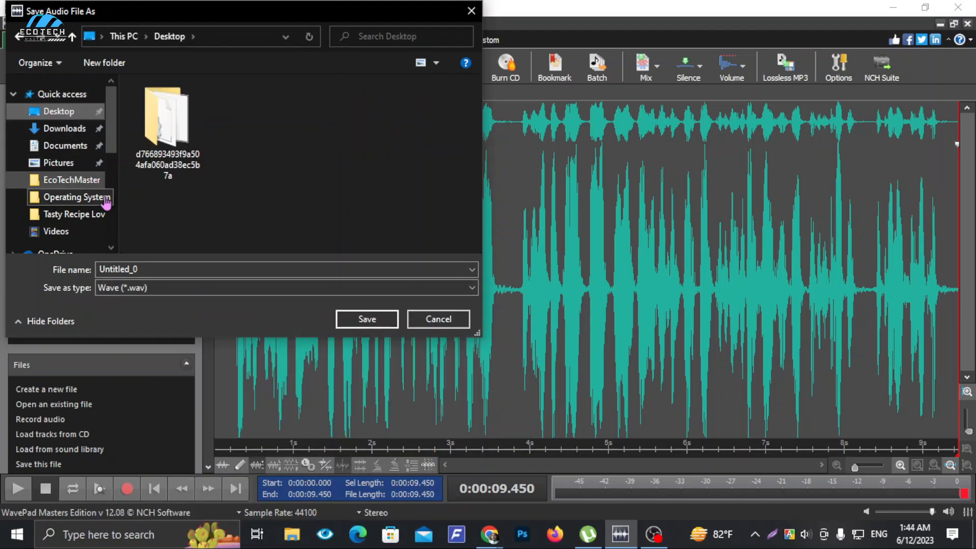
pyautogui.write('sample audio')
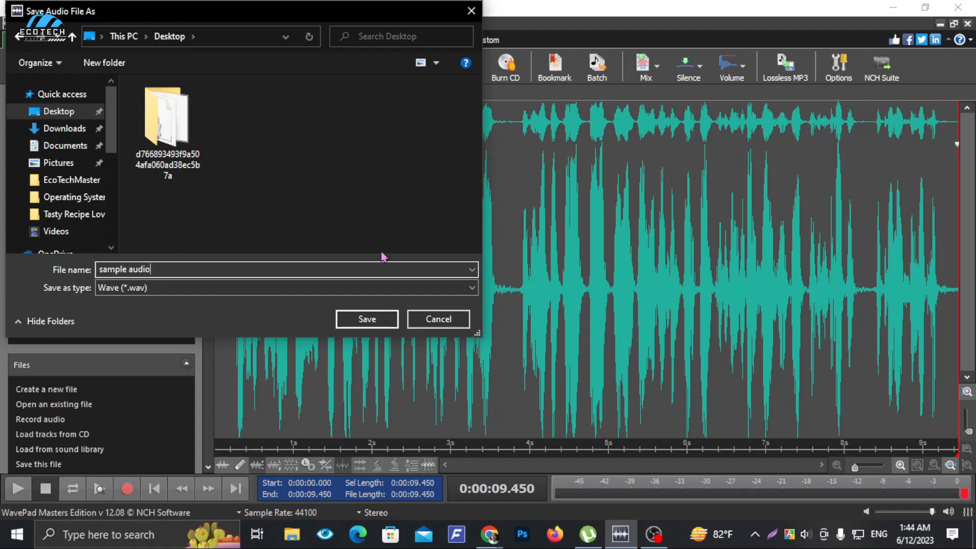
pyautogui.click(368, 318)
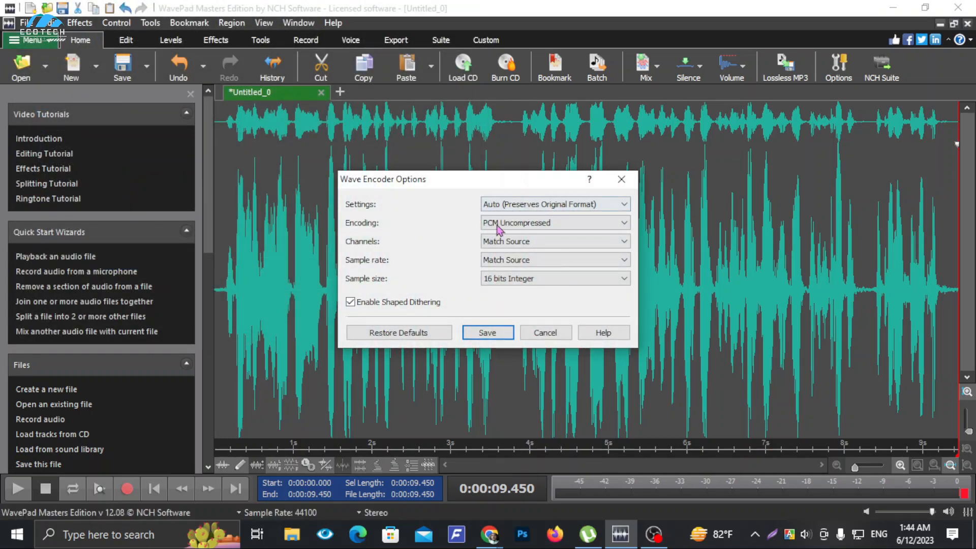
pyautogui.click(481, 335)
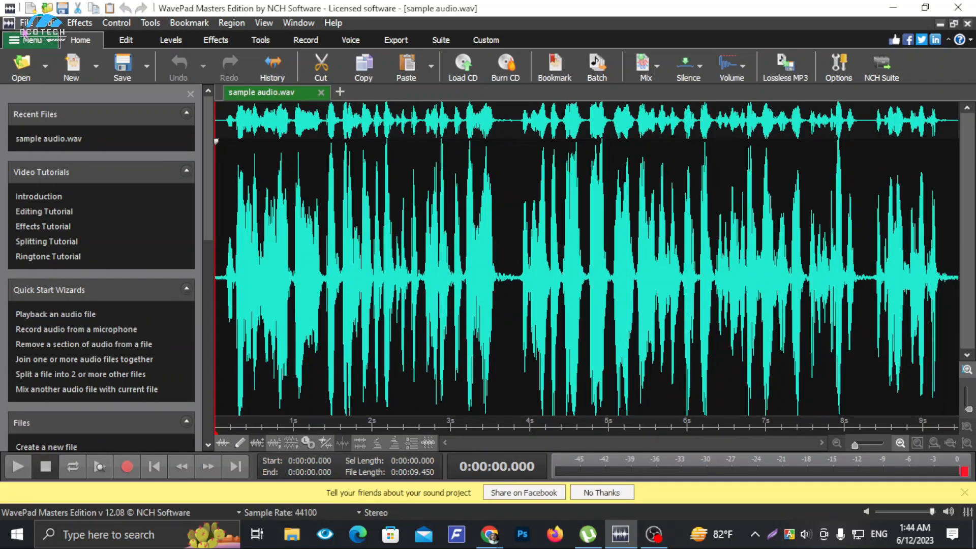
# - Start saving another copy of "sample audio" on the Desktop in MPEG Layer-3 (*.mp3) format
pyautogui.click(24, 22)
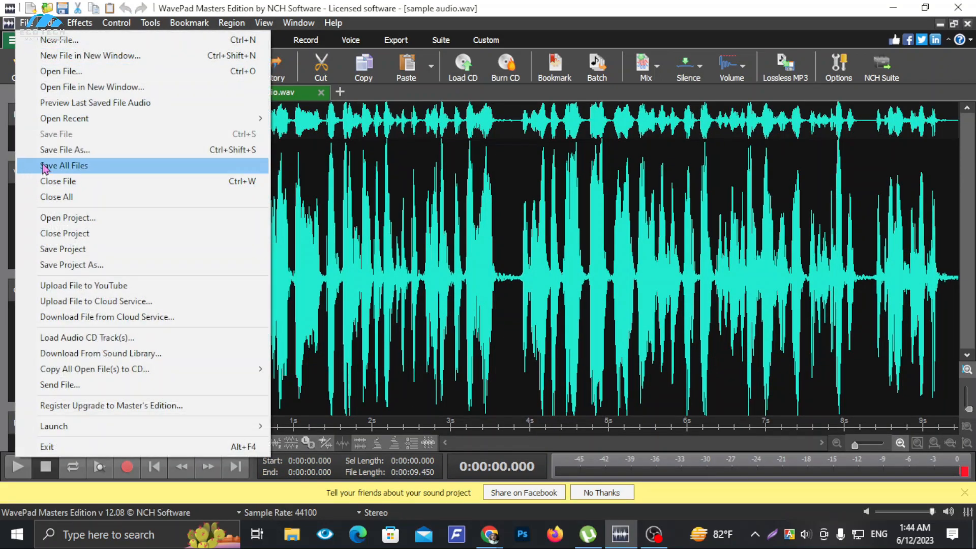
pyautogui.click(51, 150)
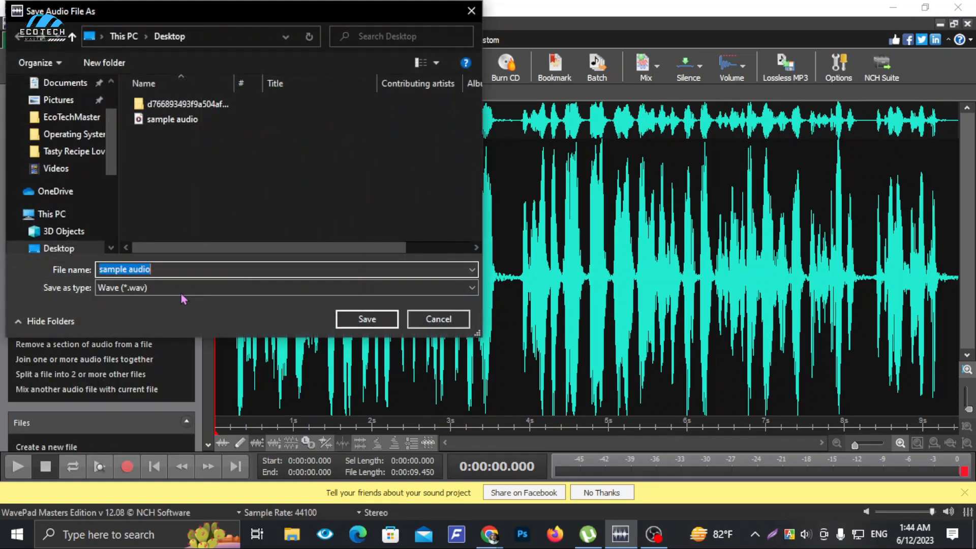
pyautogui.click(144, 288)
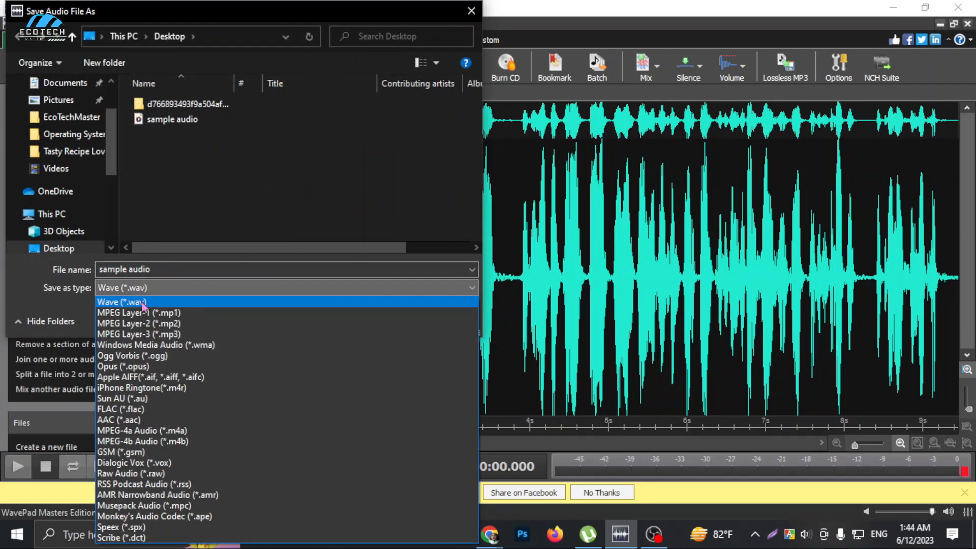
pyautogui.click(152, 336)
pyautogui.click(369, 318)
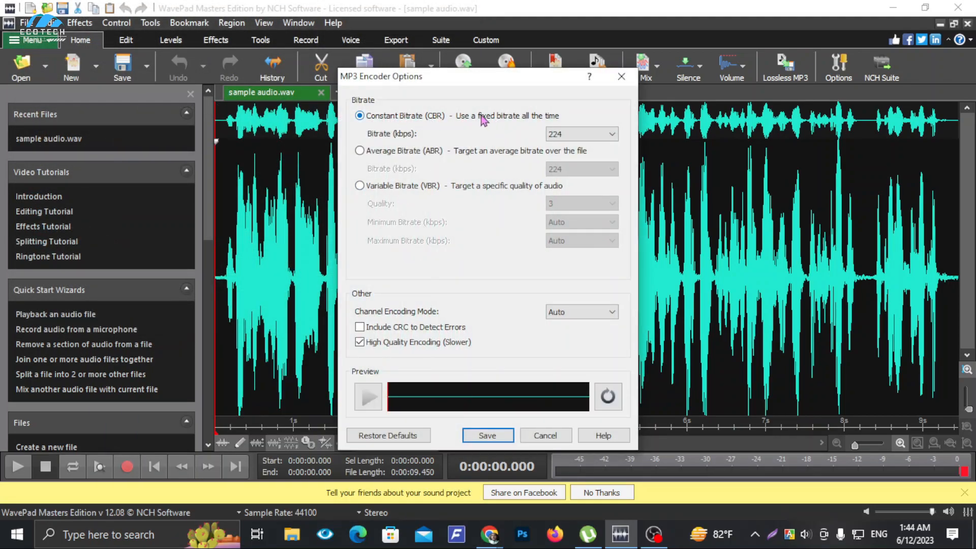
# - Set the MP3 constant bitrate to 320 kbps and save the file
pyautogui.click(560, 136)
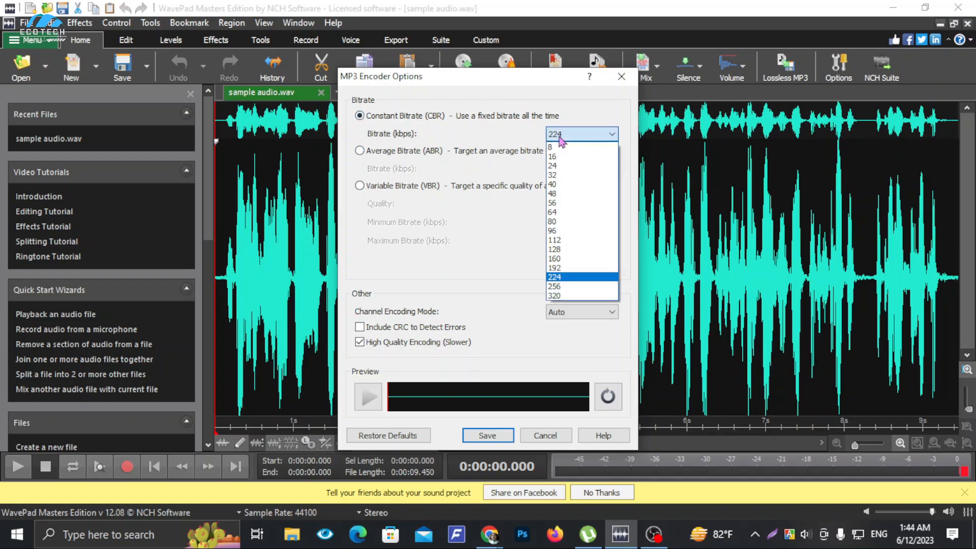
pyautogui.click(553, 296)
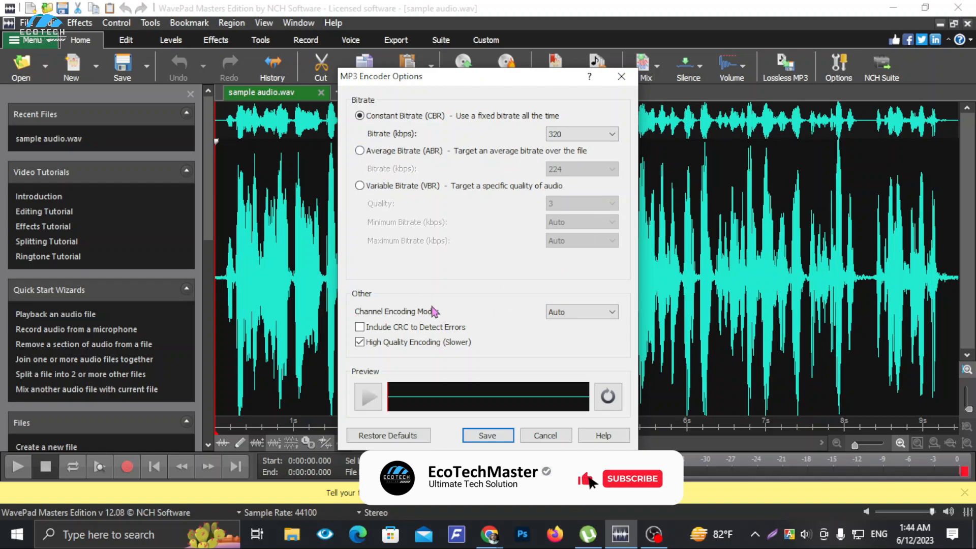
pyautogui.click(485, 437)
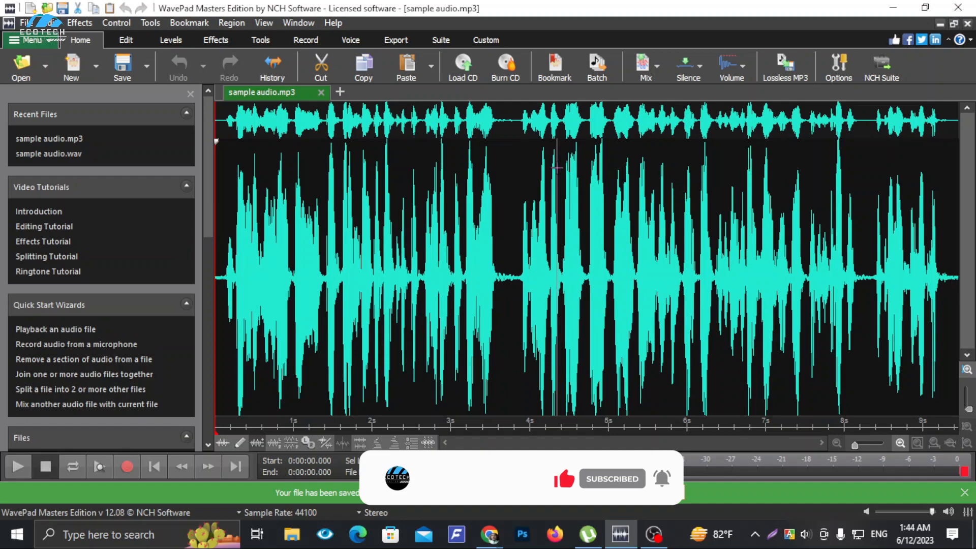
# - Minimize the audio editor and refresh the Windows desktop several times
pyautogui.click(894, 8)
pyautogui.rightClick(642, 99)
pyautogui.click(661, 142)
pyautogui.rightClick(512, 110)
pyautogui.click(545, 156)
pyautogui.rightClick(544, 157)
pyautogui.click(577, 197)
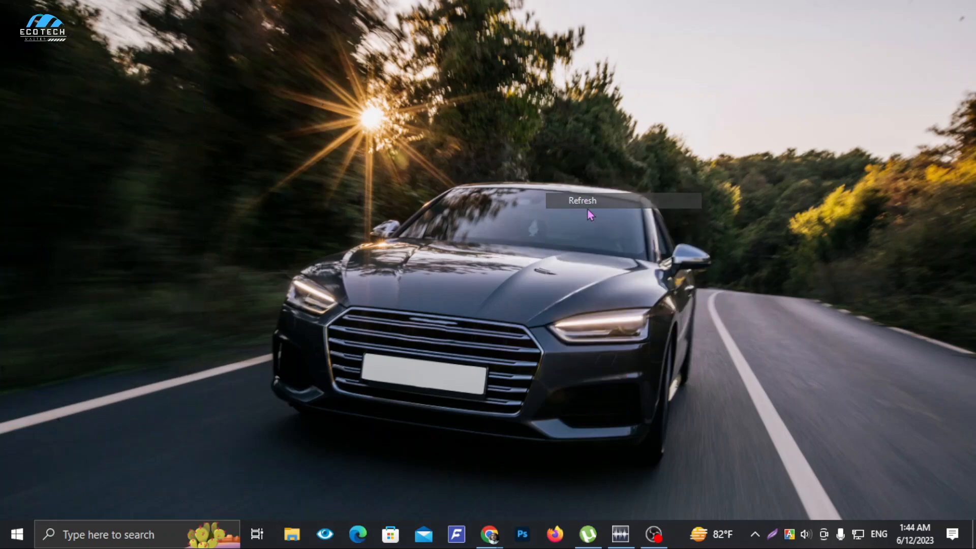